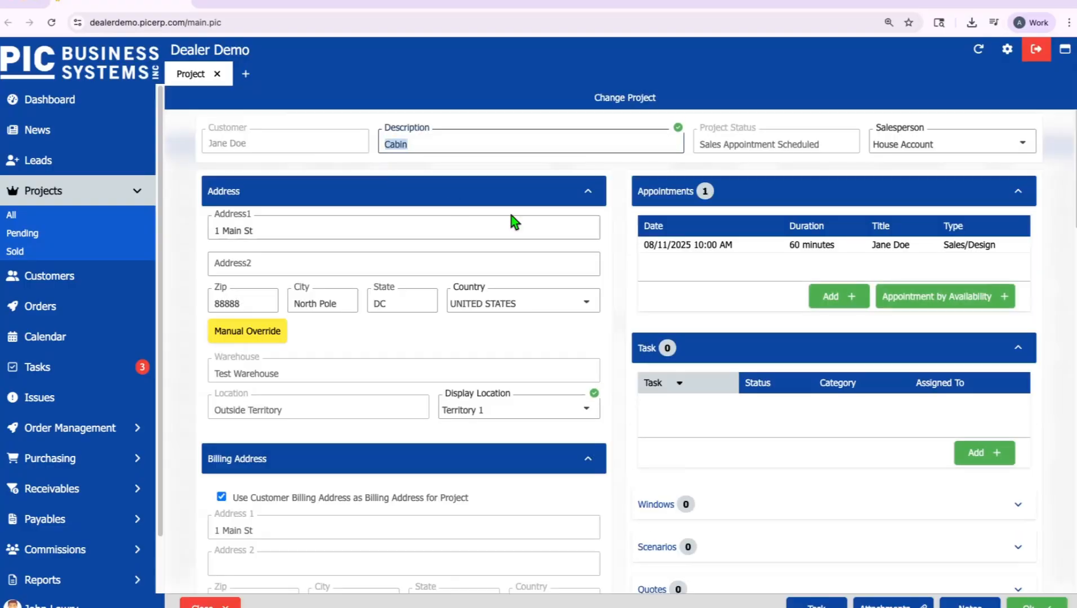
# - Review the Cabin project's details and open its project windows list to add window measurements
pyautogui.scroll(-5, 618, 360)
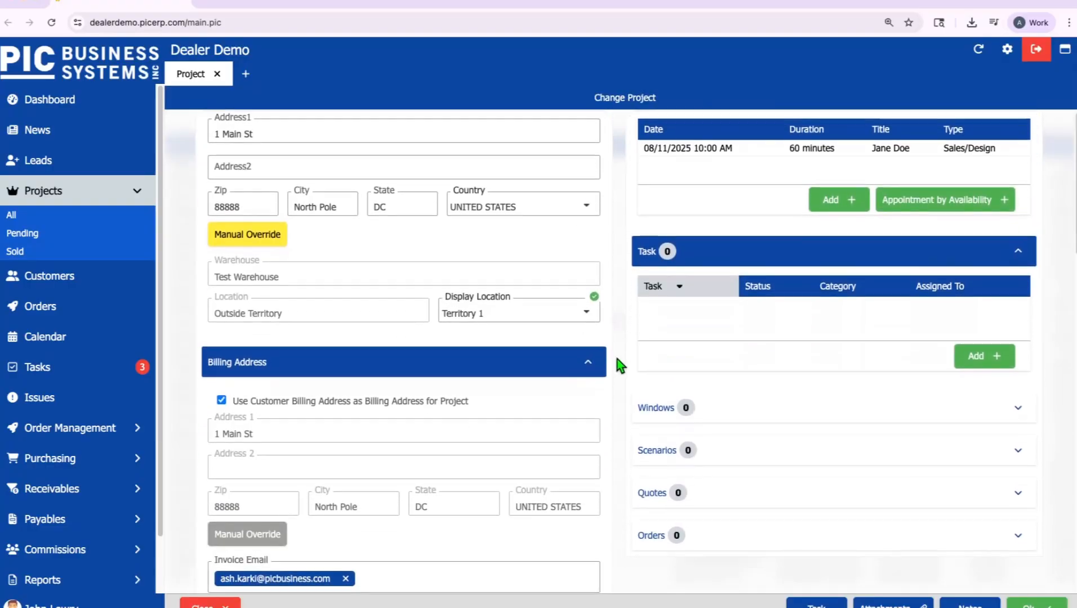
pyautogui.scroll(-7, 618, 363)
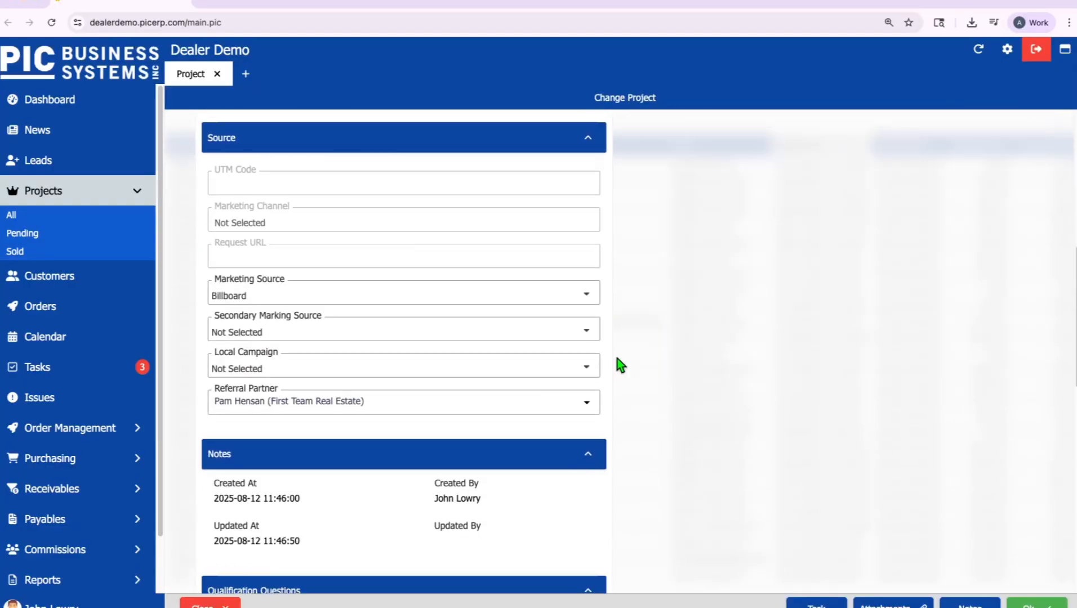
pyautogui.scroll(-13, 617, 360)
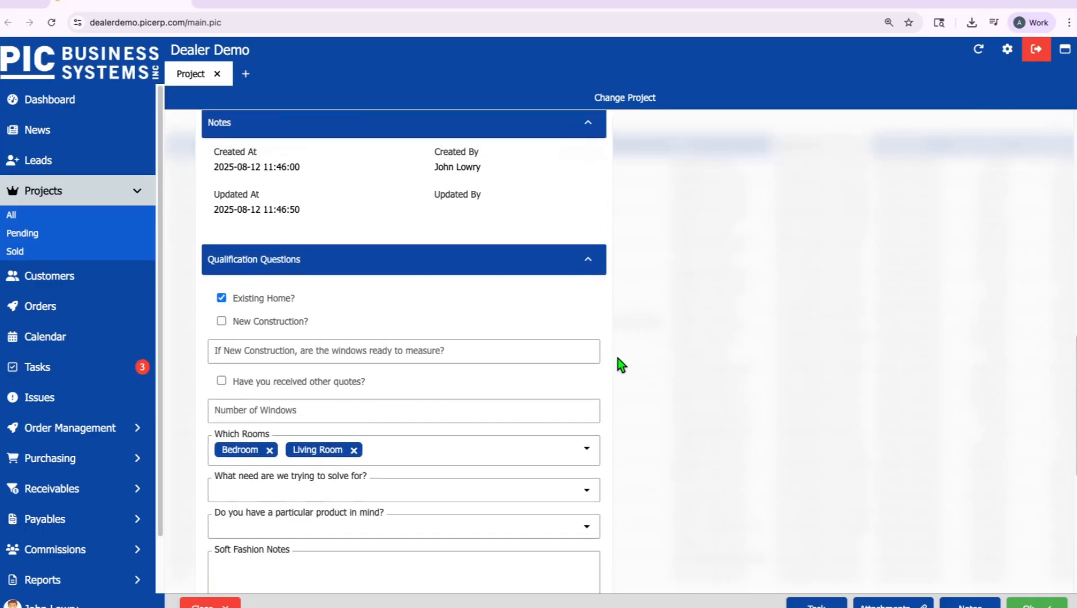
pyautogui.scroll(20, 618, 363)
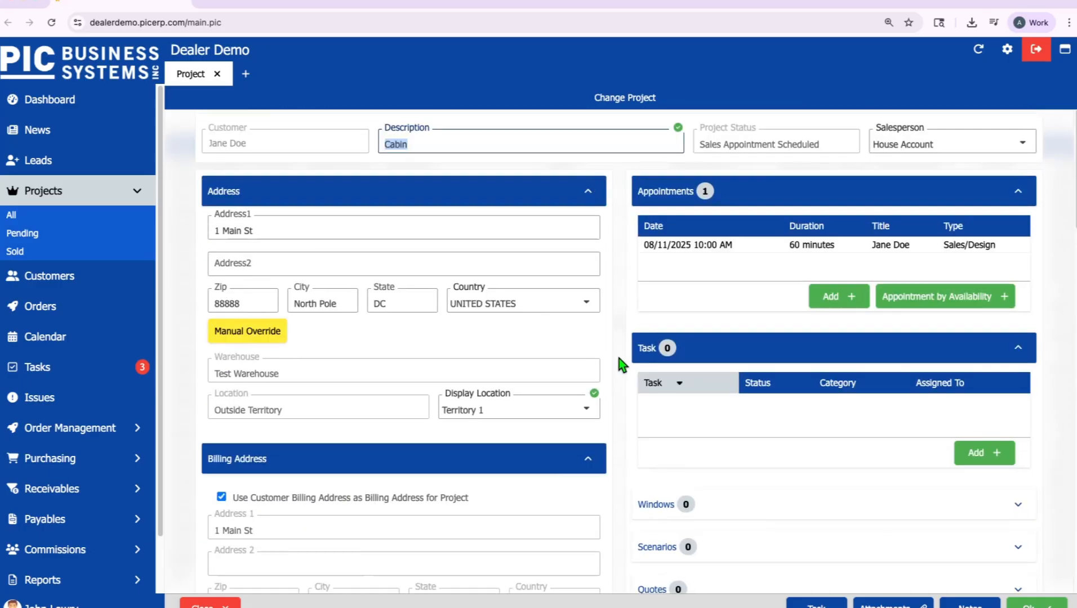
pyautogui.scroll(-5, 618, 363)
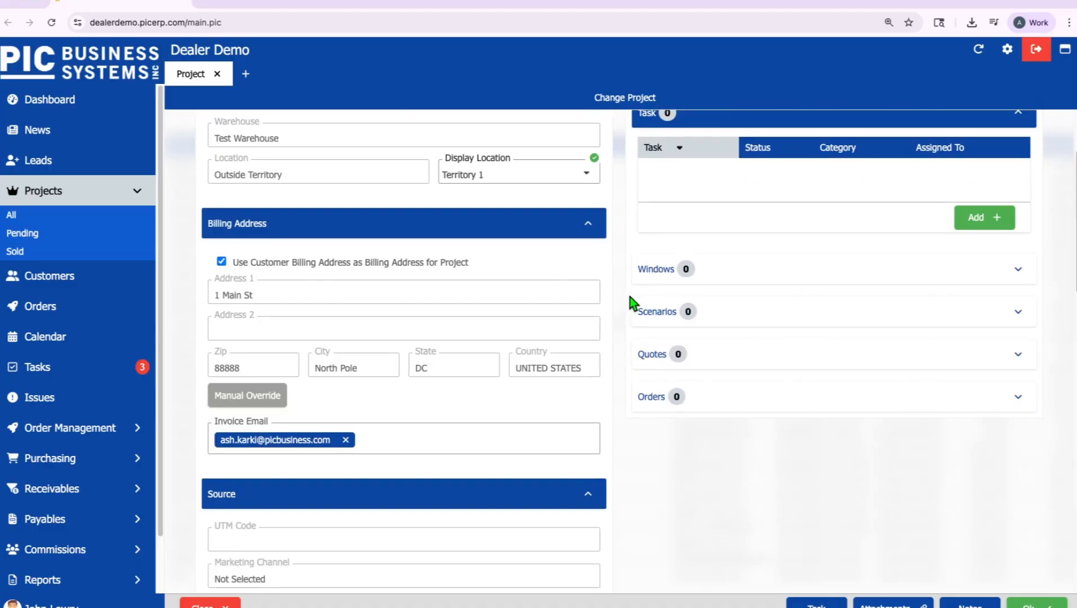
pyautogui.click(702, 276)
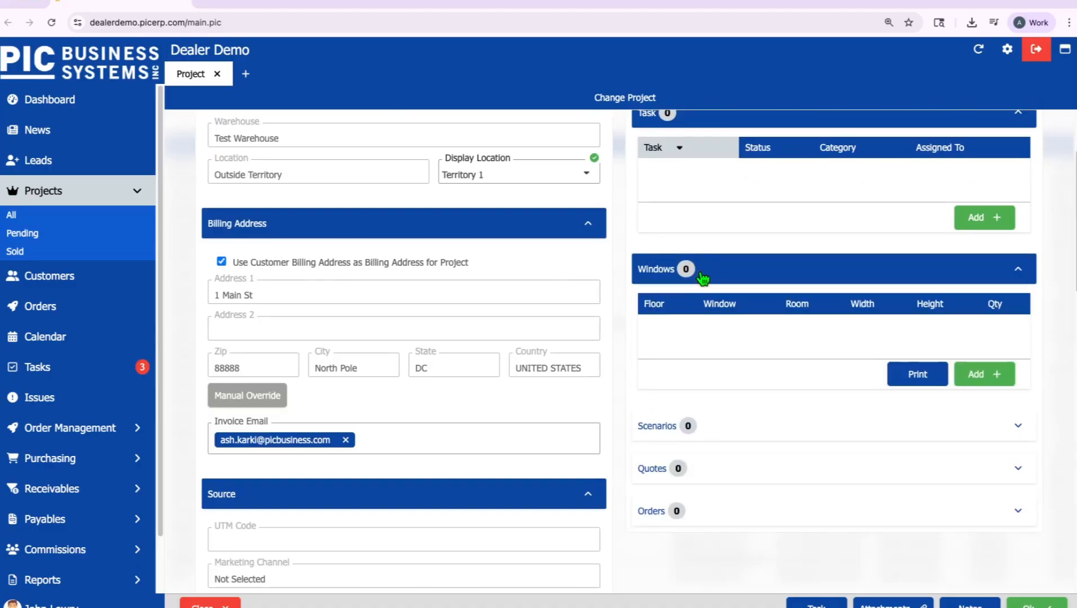
pyautogui.click(990, 375)
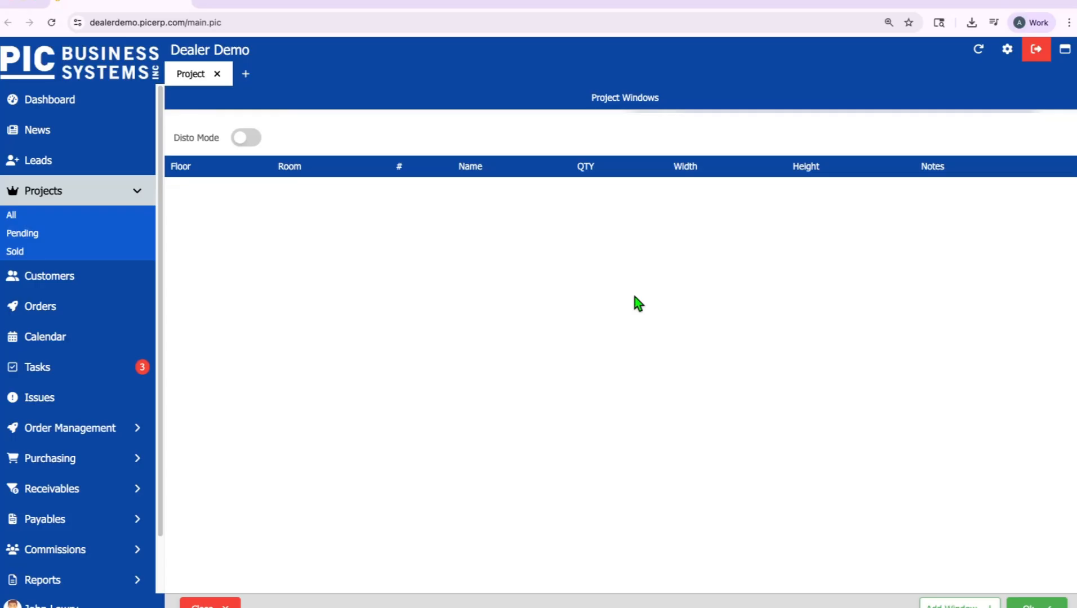
# - Turn on Disto Mode and enter the first ground-floor BATHROOM window with width 25 and height 45
pyautogui.click(241, 138)
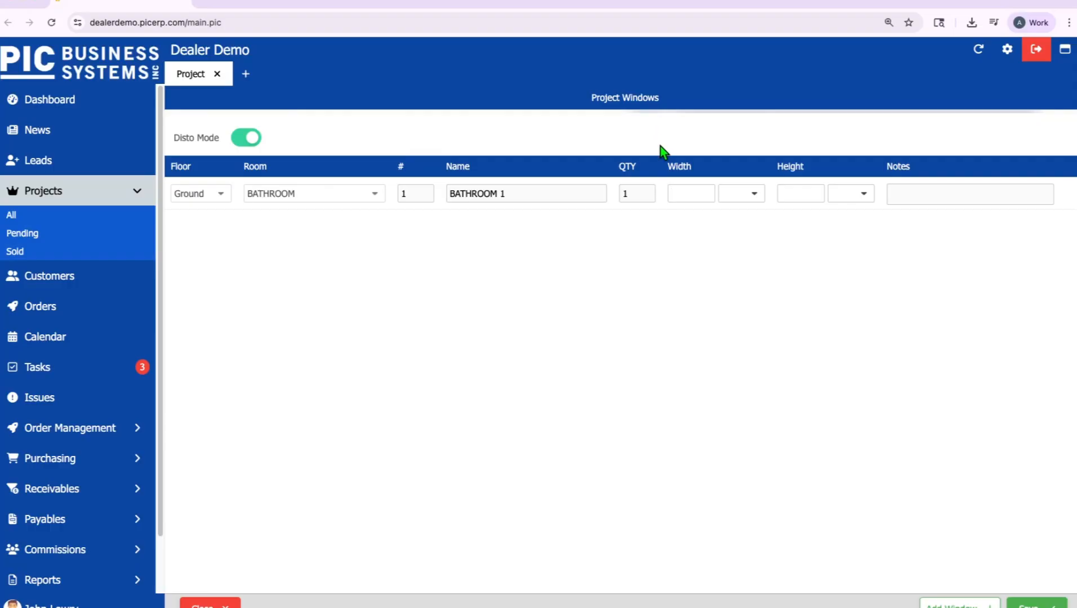
pyautogui.click(685, 192)
pyautogui.click(761, 211)
pyautogui.click(800, 197)
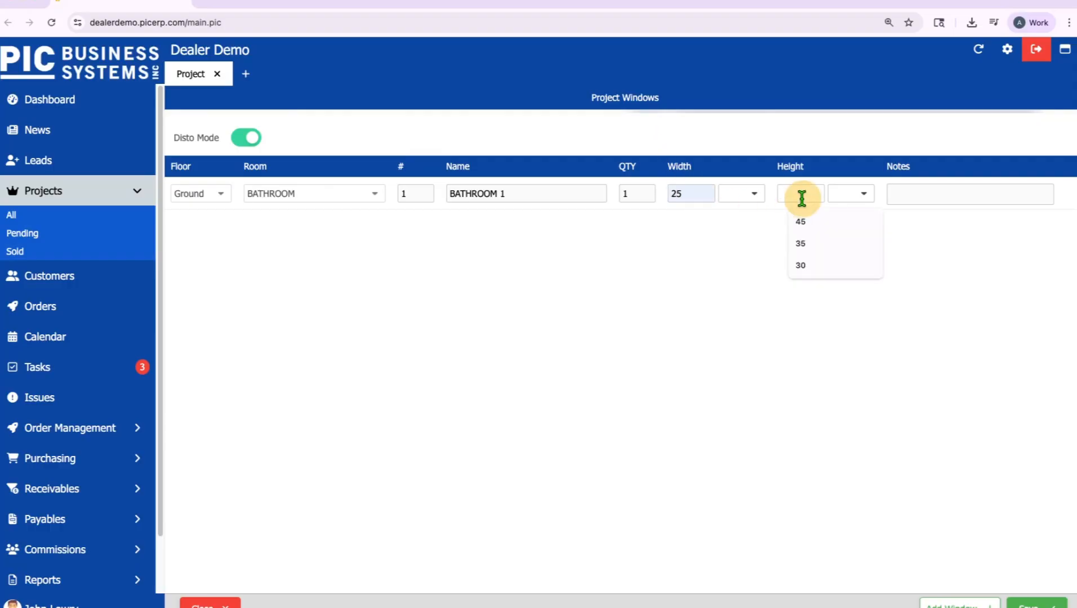
pyautogui.click(813, 222)
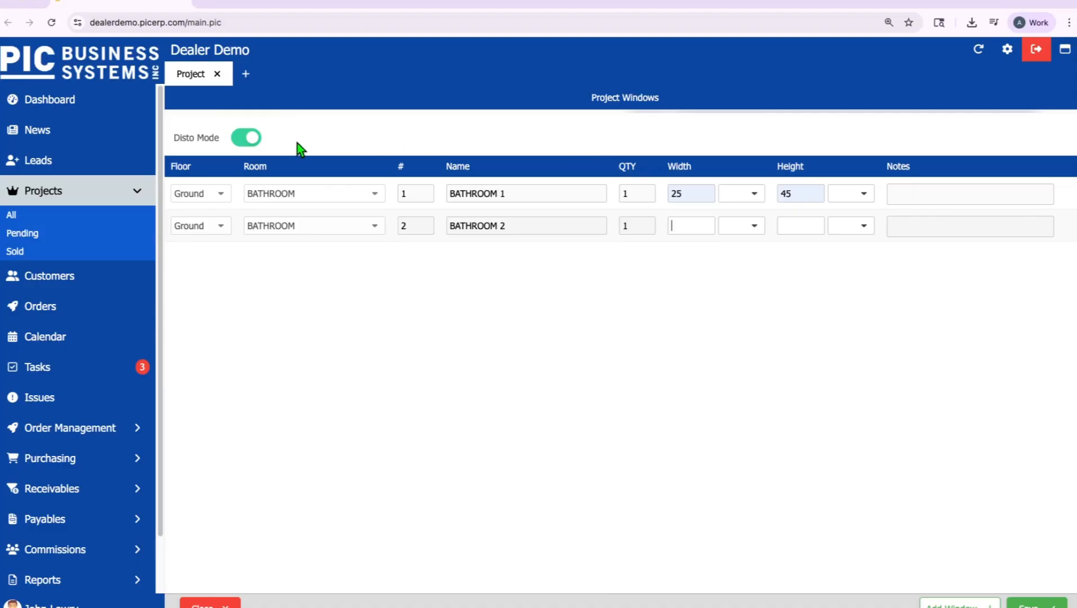
# - Turn off Disto Mode, set the second window to room BEDROOM 1 with width 35 and height 45, and save the windows
pyautogui.click(248, 141)
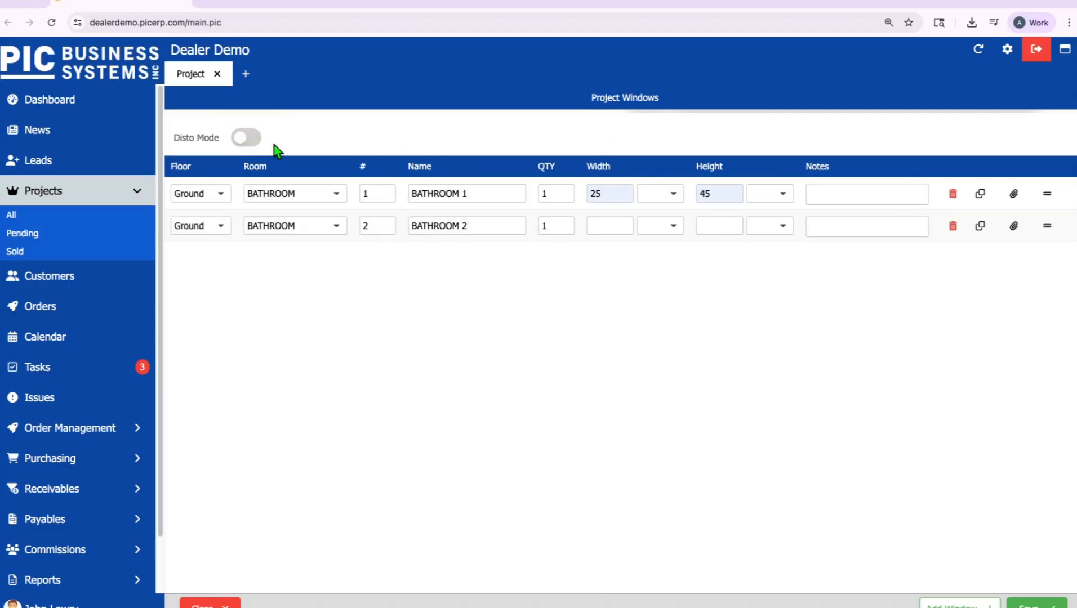
pyautogui.click(598, 227)
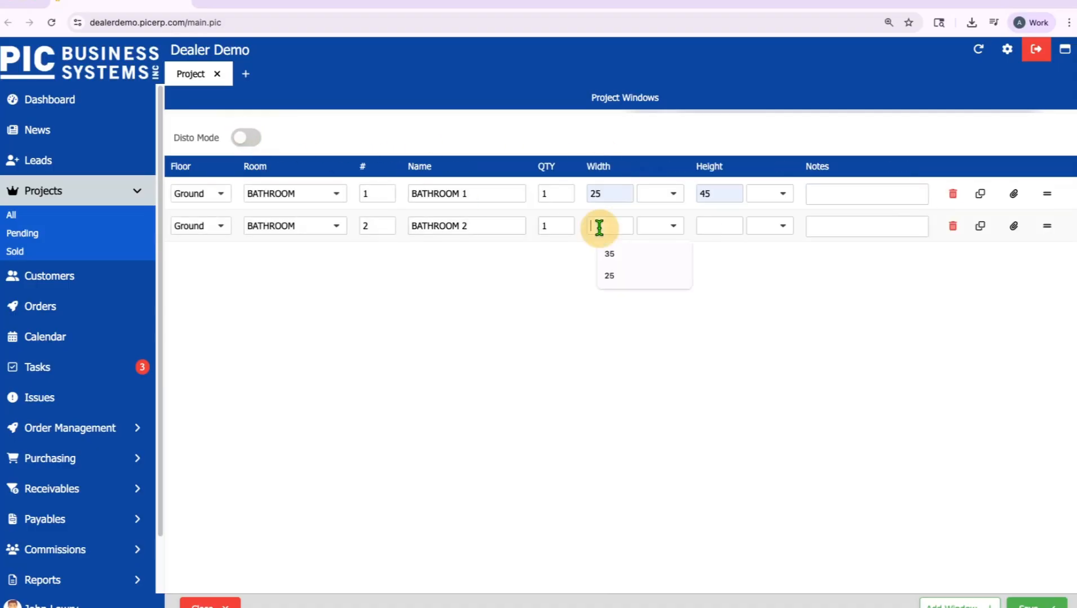
pyautogui.click(625, 258)
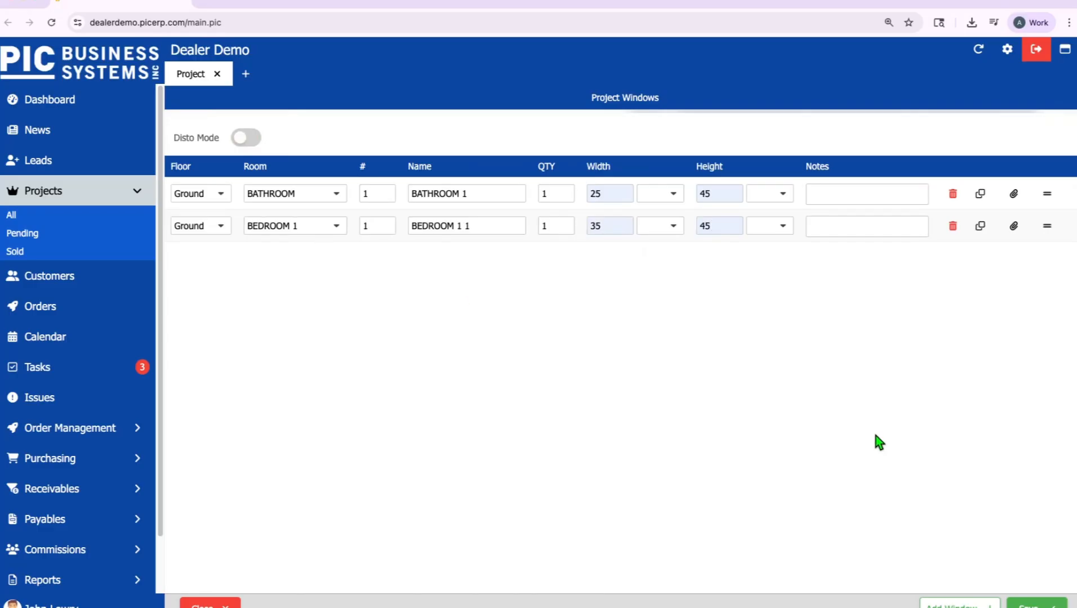
pyautogui.click(1034, 604)
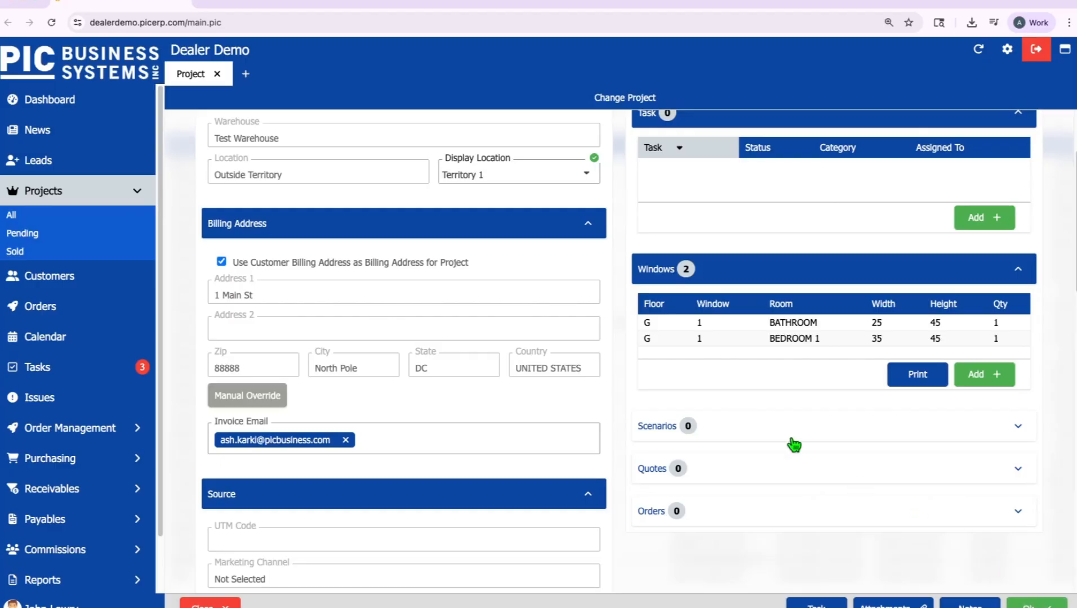
# - Add a scenario to the project with the description "First", keeping the default location and display location
pyautogui.click(752, 427)
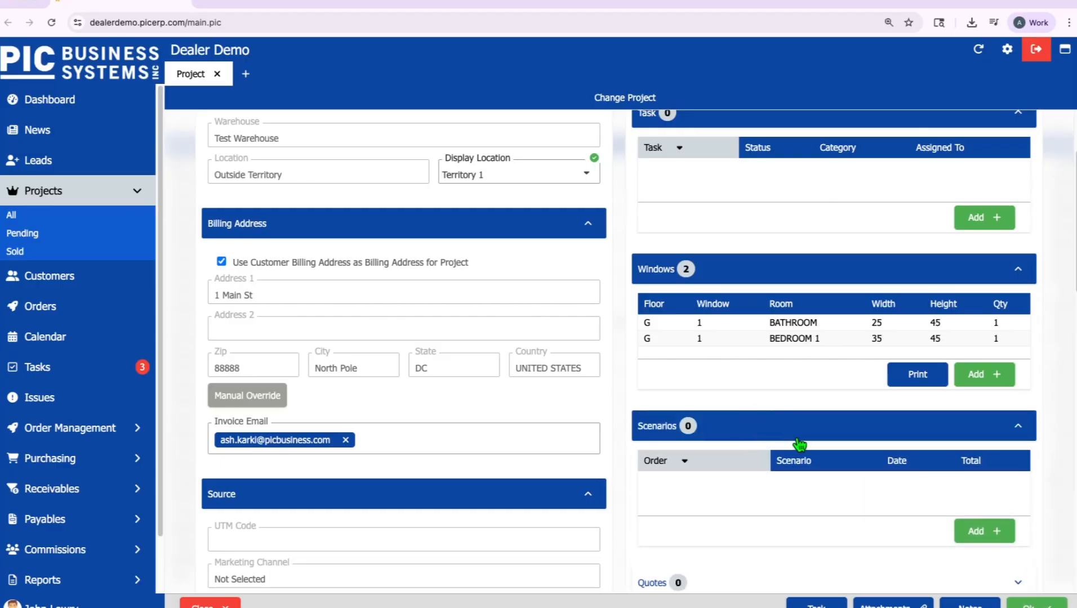
pyautogui.click(992, 532)
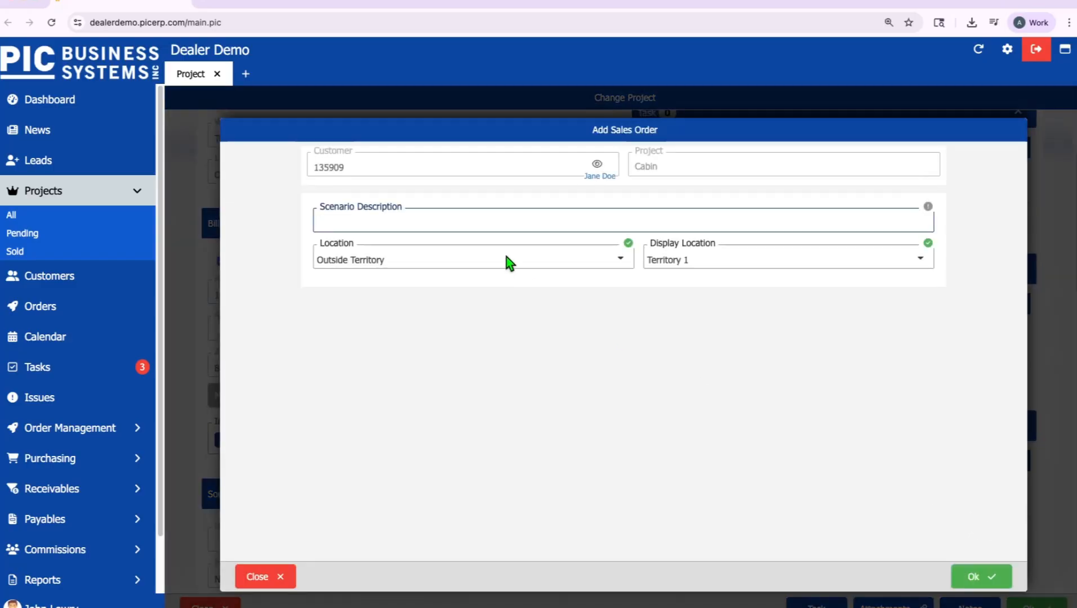
pyautogui.write('First')
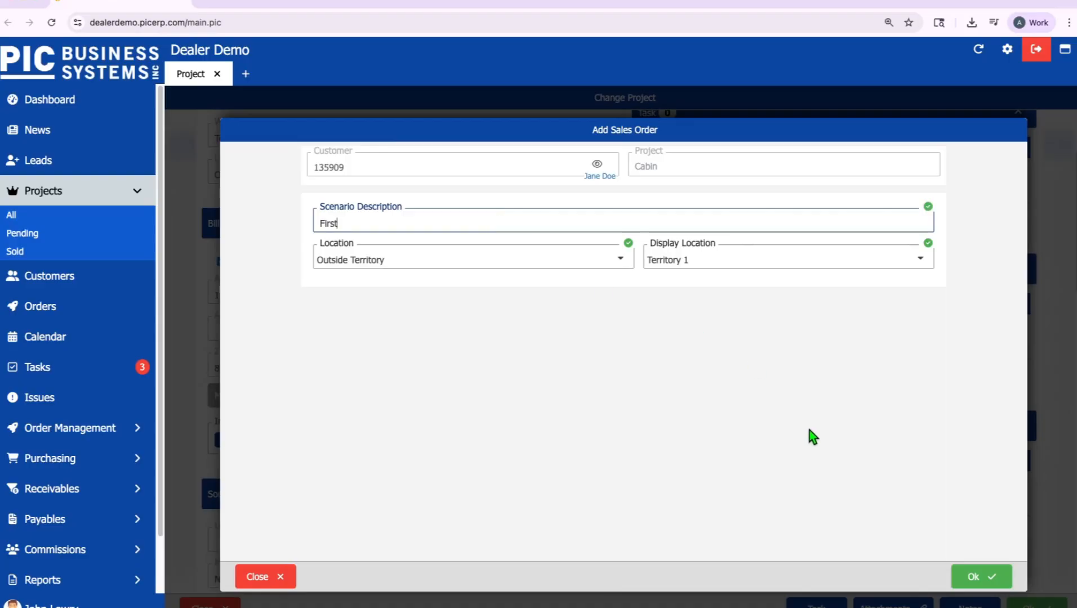
pyautogui.click(994, 582)
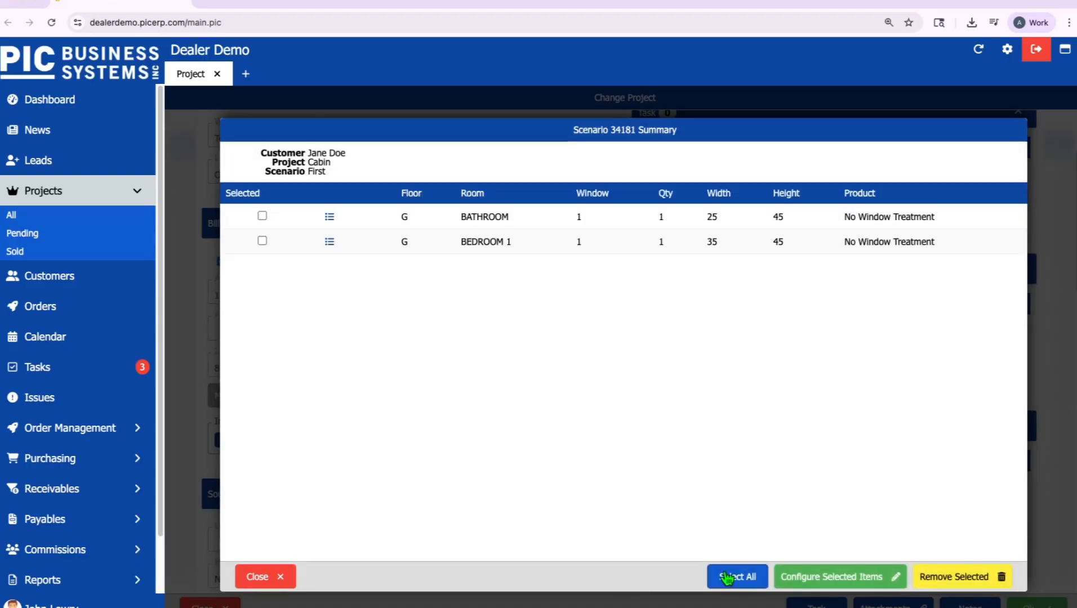
# - Configure both windows of the First scenario with product group Horizons | Solar & Roller shades and product CASSETTE ROLLER SHADES
pyautogui.click(750, 582)
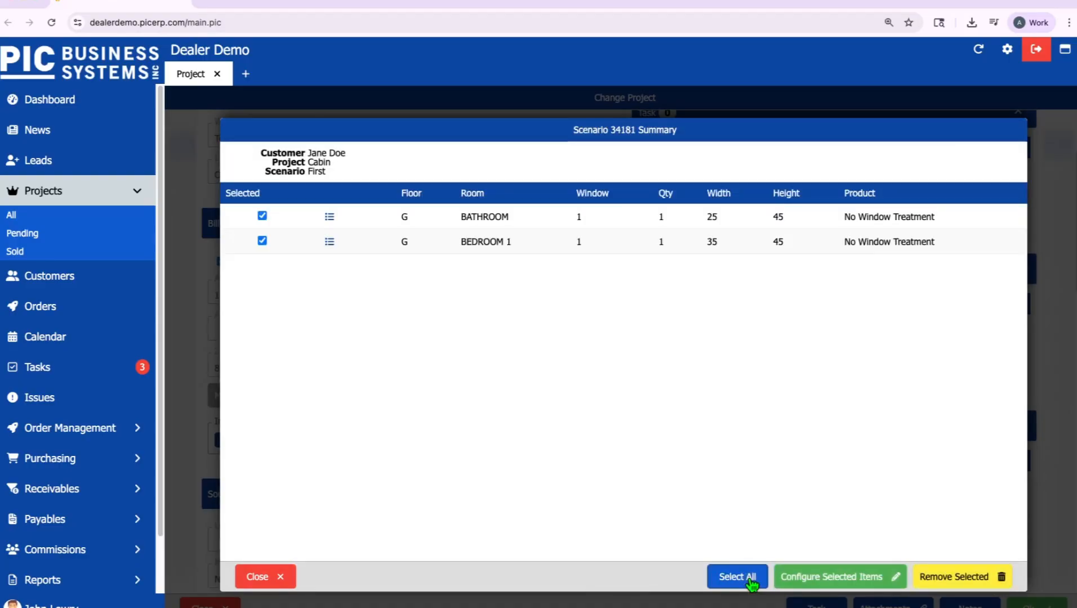
pyautogui.click(844, 587)
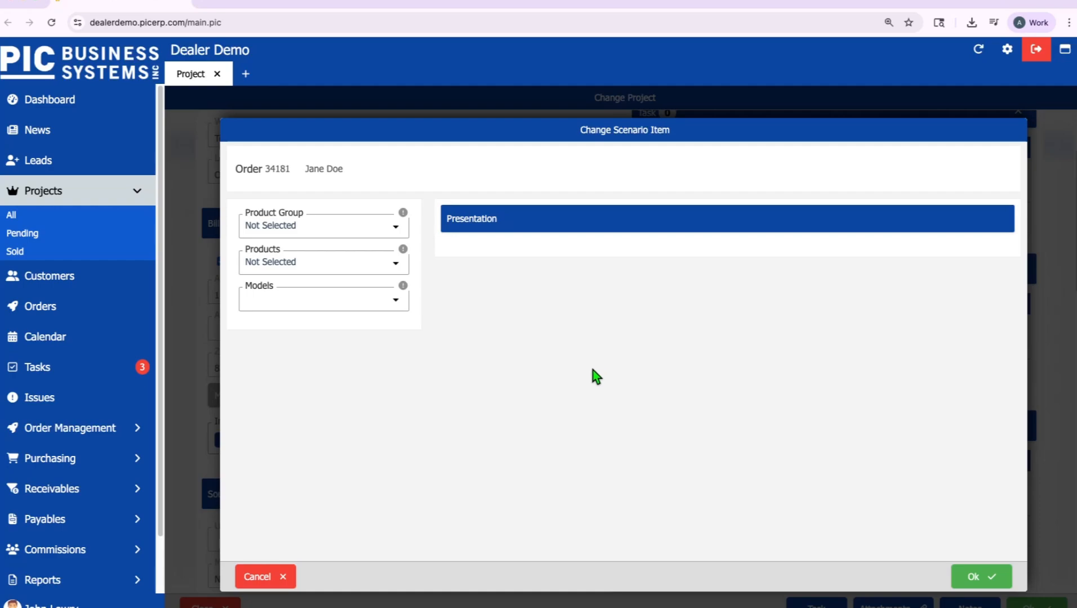
pyautogui.click(399, 230)
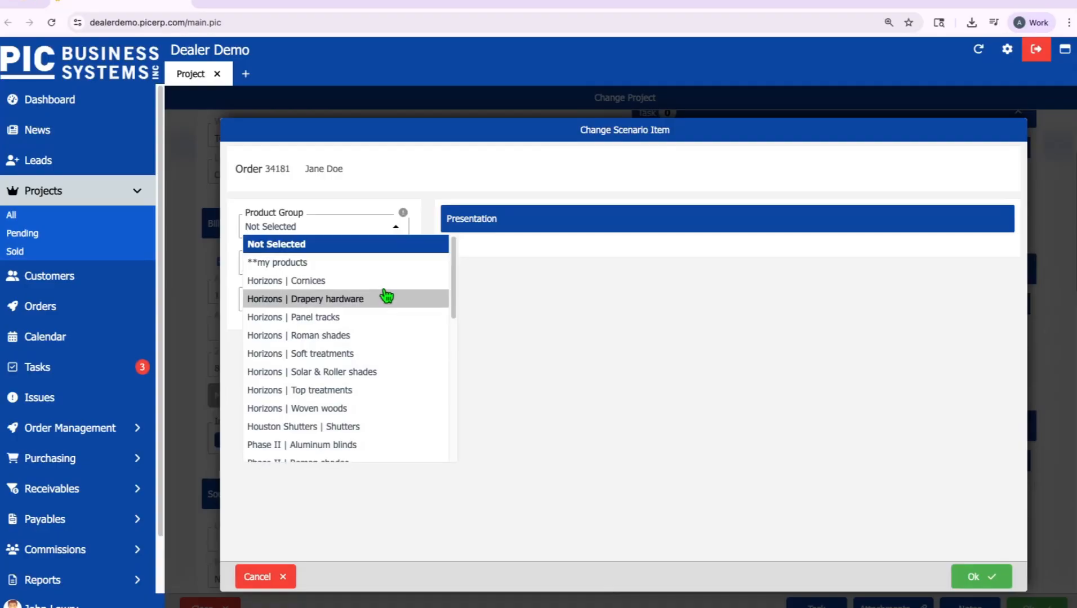
pyautogui.click(400, 371)
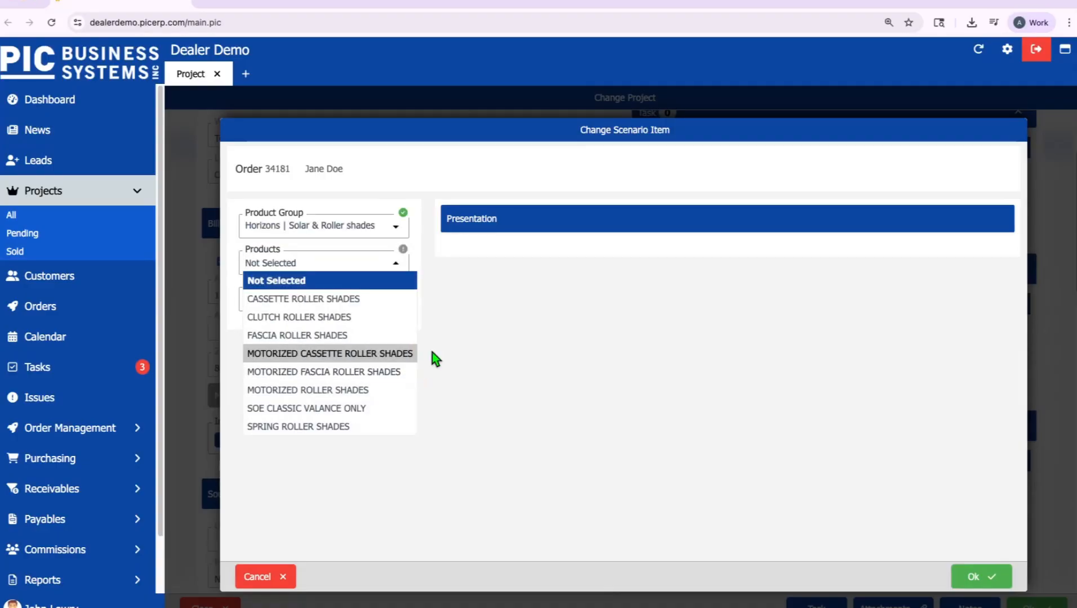
pyautogui.click(354, 299)
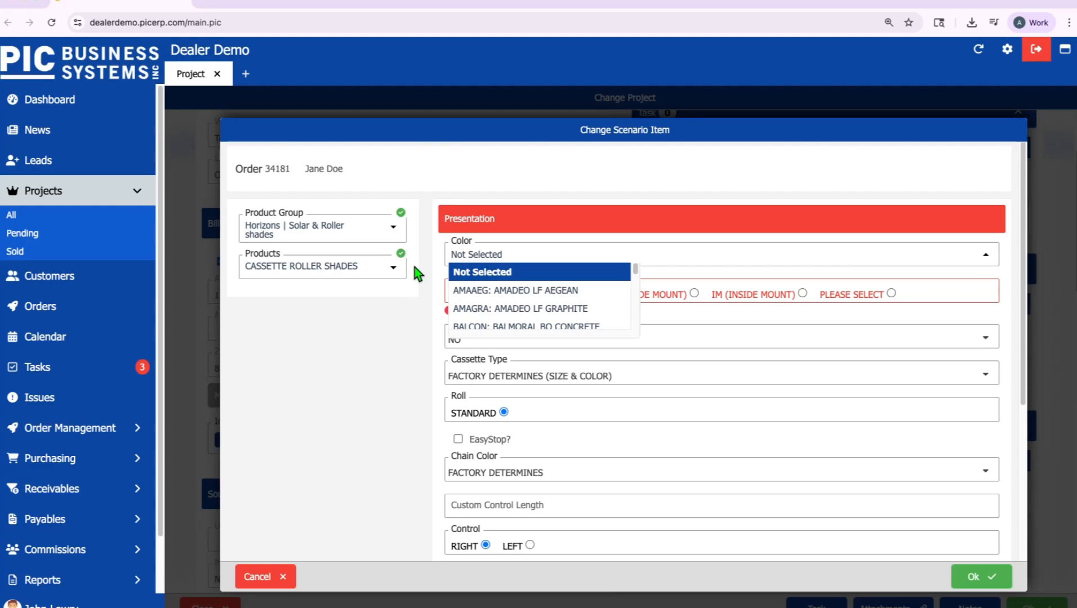
# - Set the color to AMAAEG: AMADEO LF AEGEAN and the mount to CM (CLOTH MEASUREMENT), confirm, and close the scenario summary
pyautogui.click(507, 290)
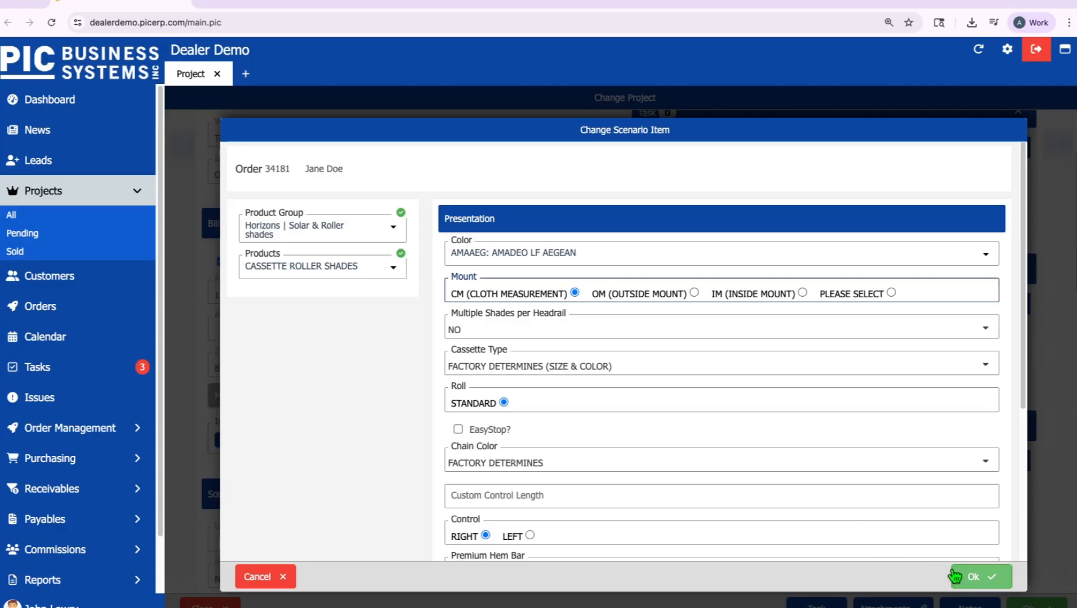
pyautogui.click(981, 580)
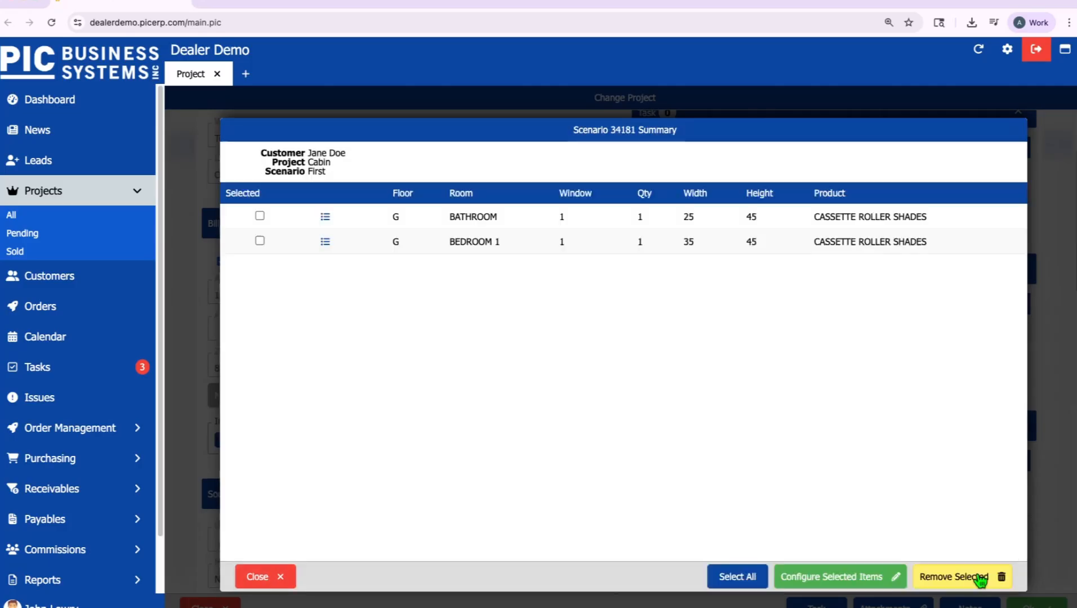
pyautogui.click(281, 577)
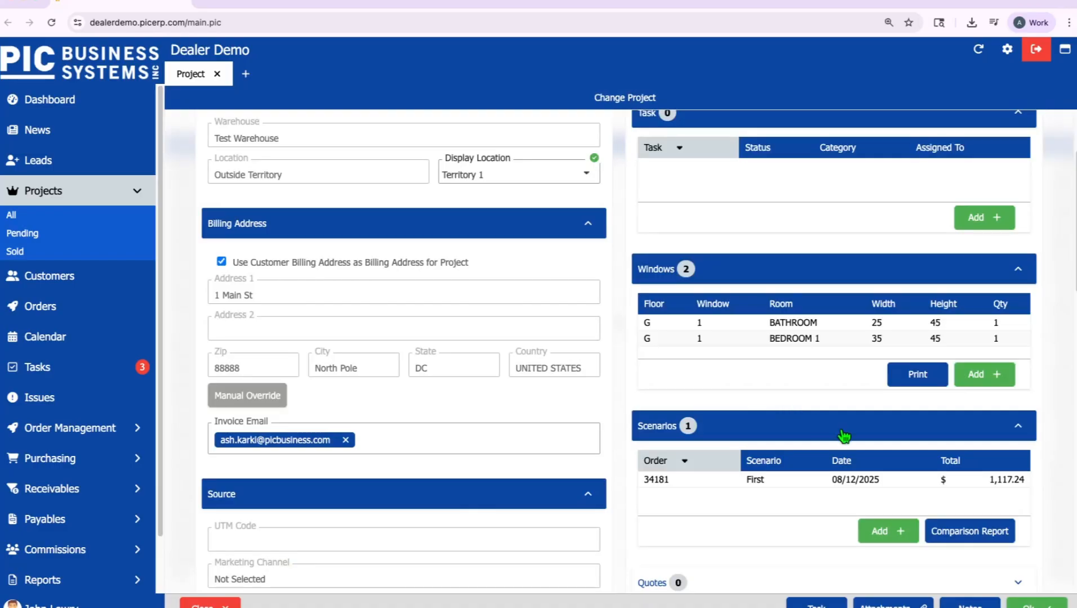
# - Add another scenario to the project with the description "Second"
pyautogui.click(882, 535)
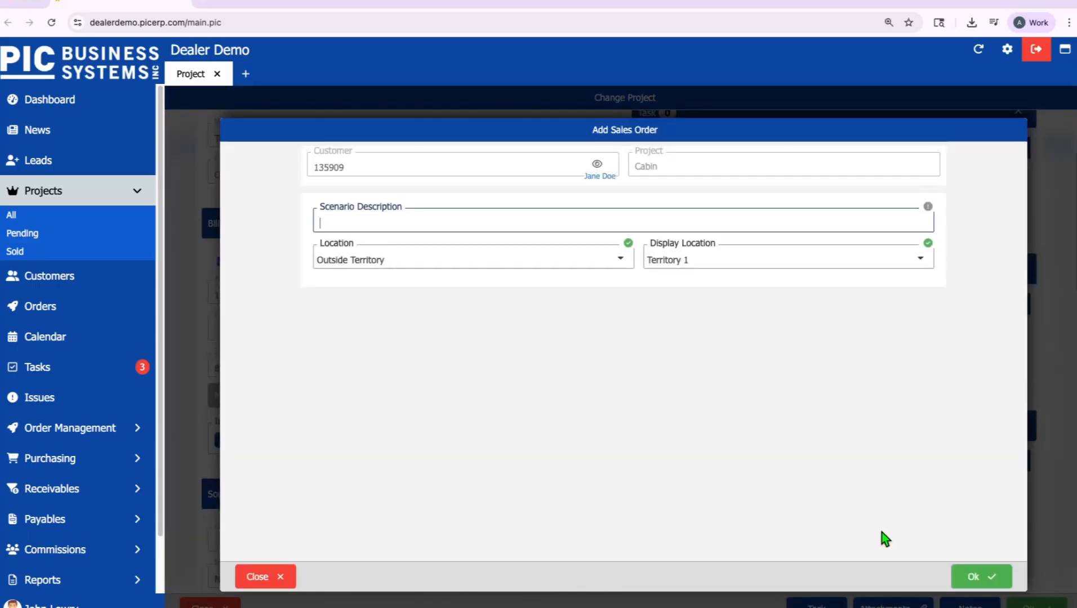
pyautogui.write('Second')
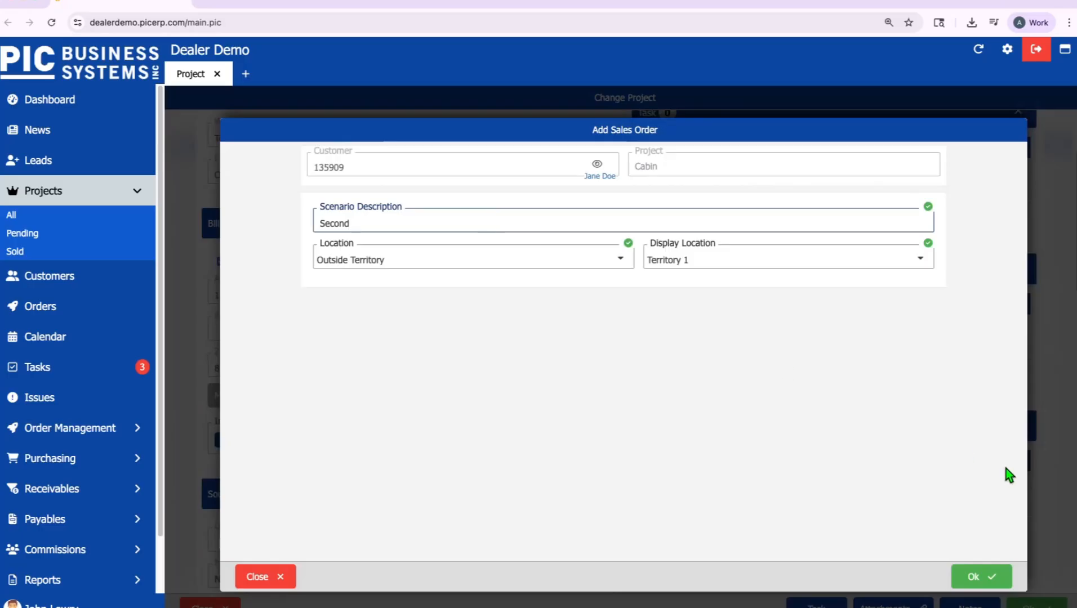
pyautogui.click(980, 577)
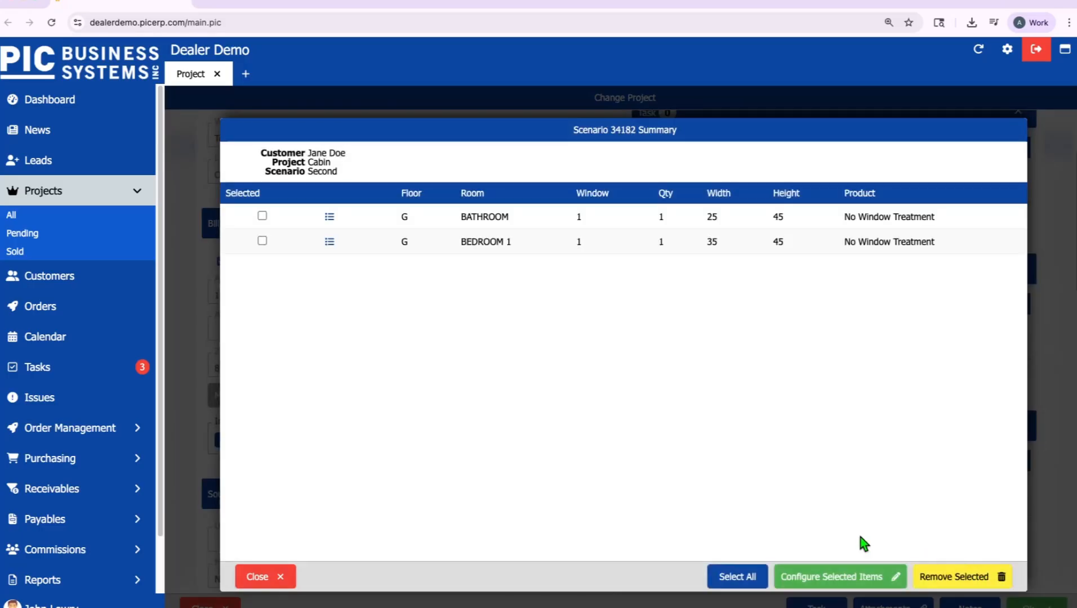
# - Configure both windows of the Second scenario with Springs Window Fashions | Cellular shades, product SSC23 - SIGNATURE SERIES CELLULAR SHADE
pyautogui.click(728, 580)
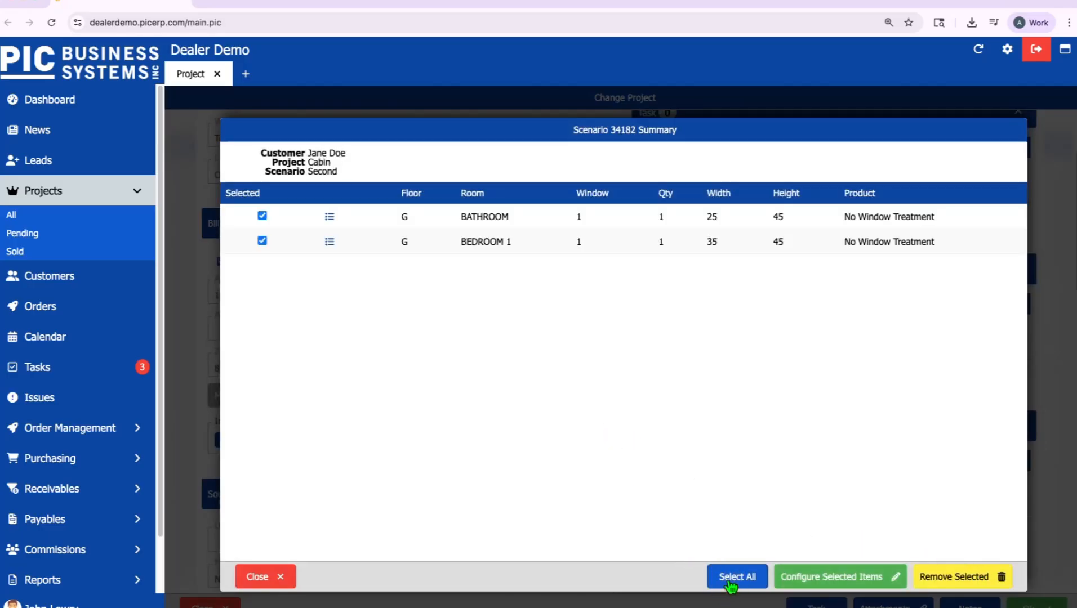
pyautogui.click(839, 583)
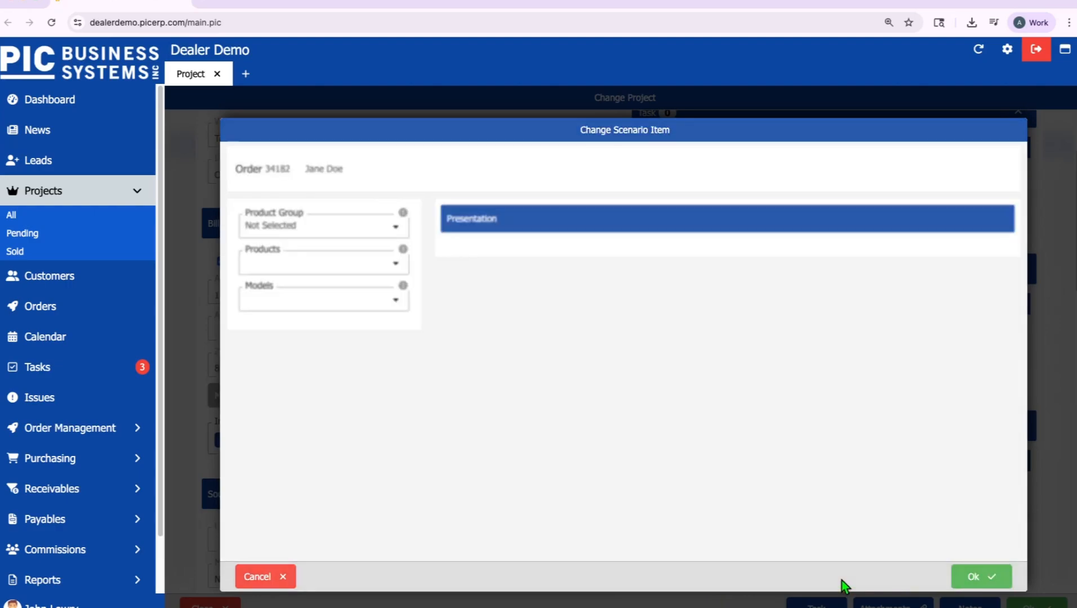
pyautogui.click(397, 227)
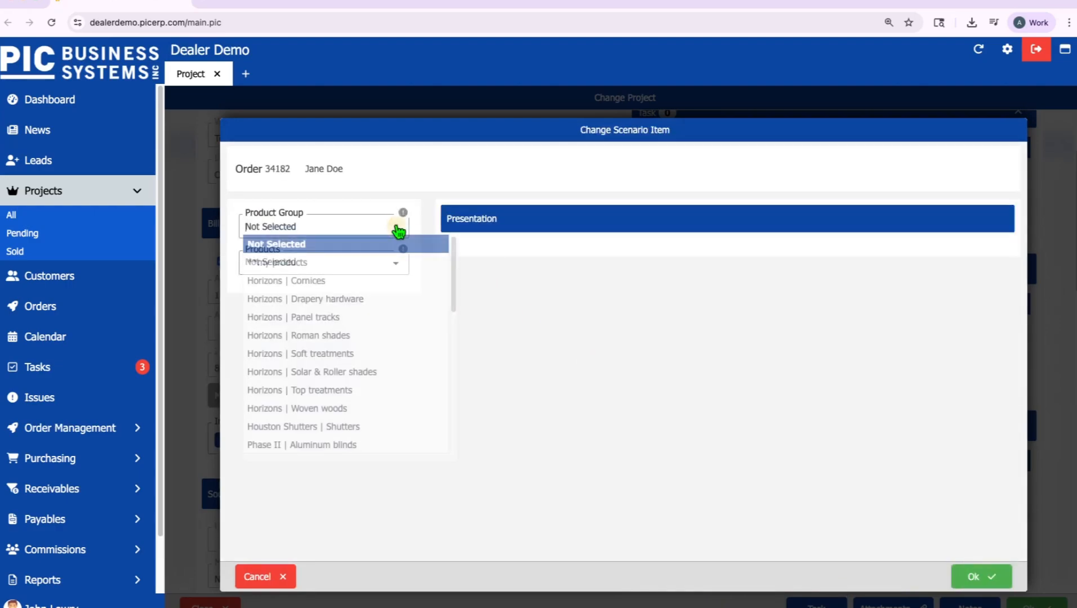
pyautogui.scroll(-5, 390, 295)
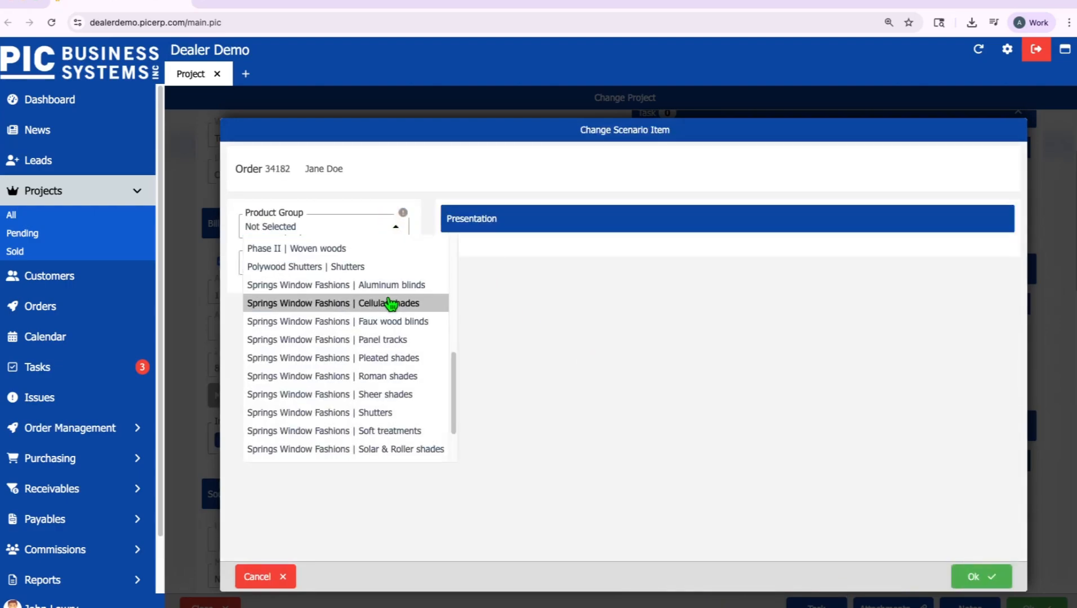
pyautogui.click(390, 304)
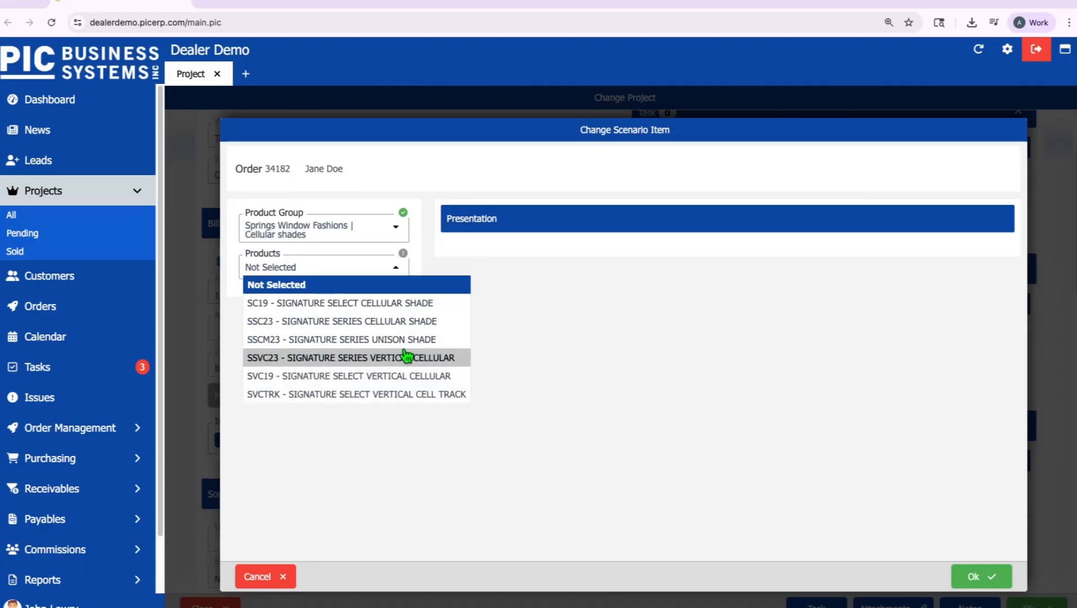
pyautogui.click(408, 320)
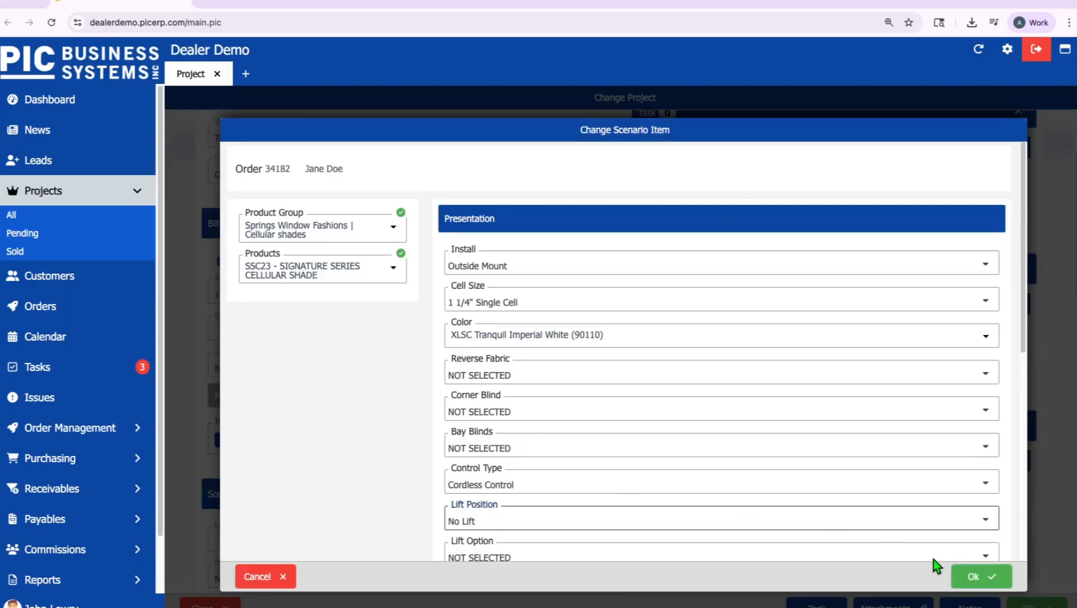
# - Confirm the cellular shade options for the Second scenario's windows and close the scenario summary
pyautogui.click(978, 574)
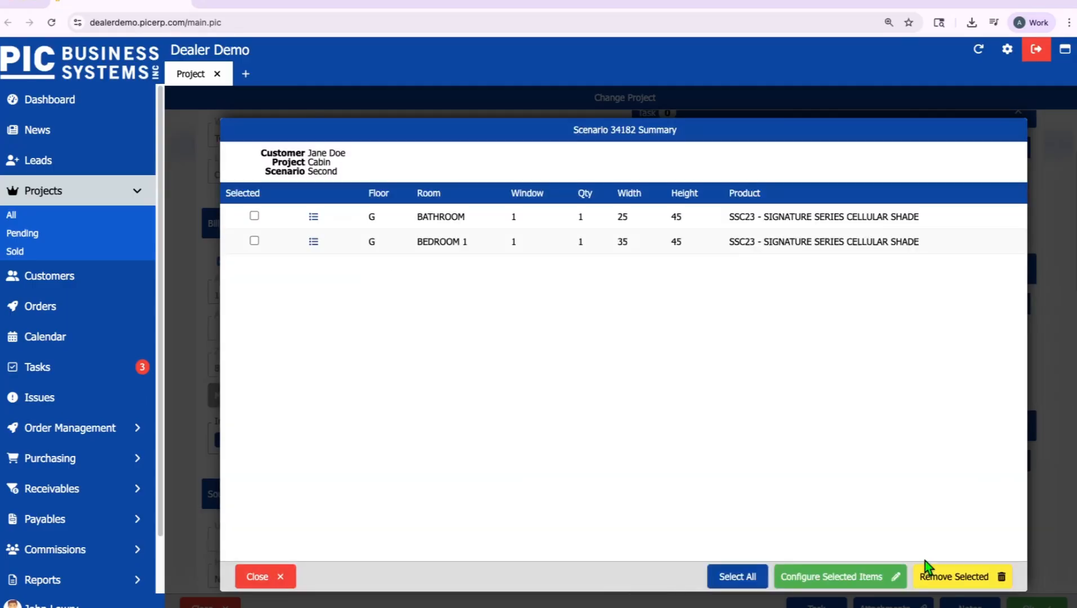
pyautogui.click(277, 576)
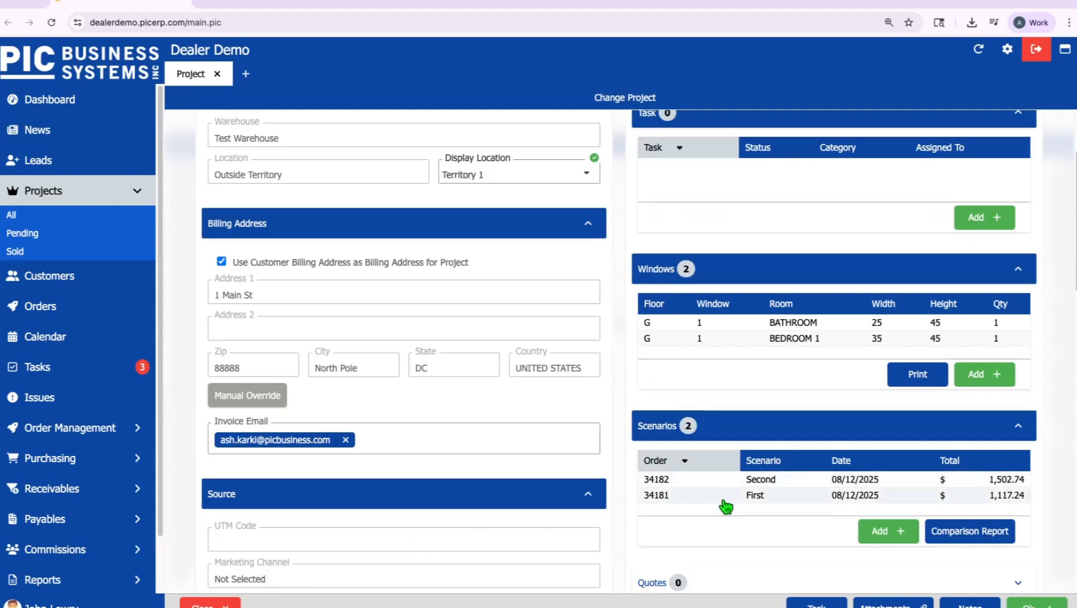
# - Merge the compared scenarios into one described "Third", using the Second scenario's SSC23 - SIGNATURE SERIES CELLULAR SHADE for BEDROOM 1 and the First scenario's treatment for BATHROOM
pyautogui.click(955, 537)
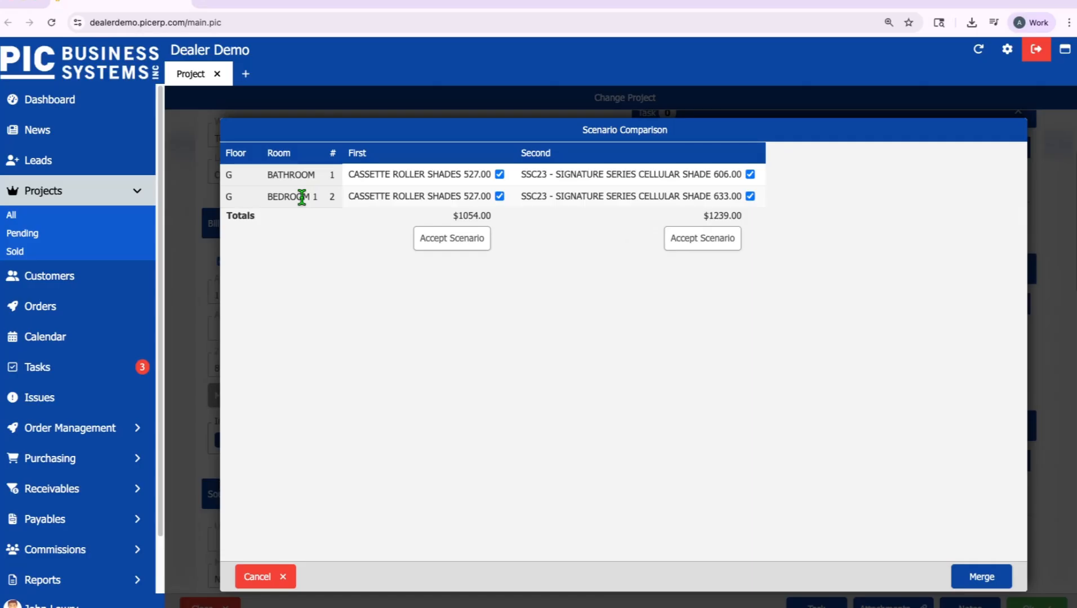
pyautogui.click(983, 578)
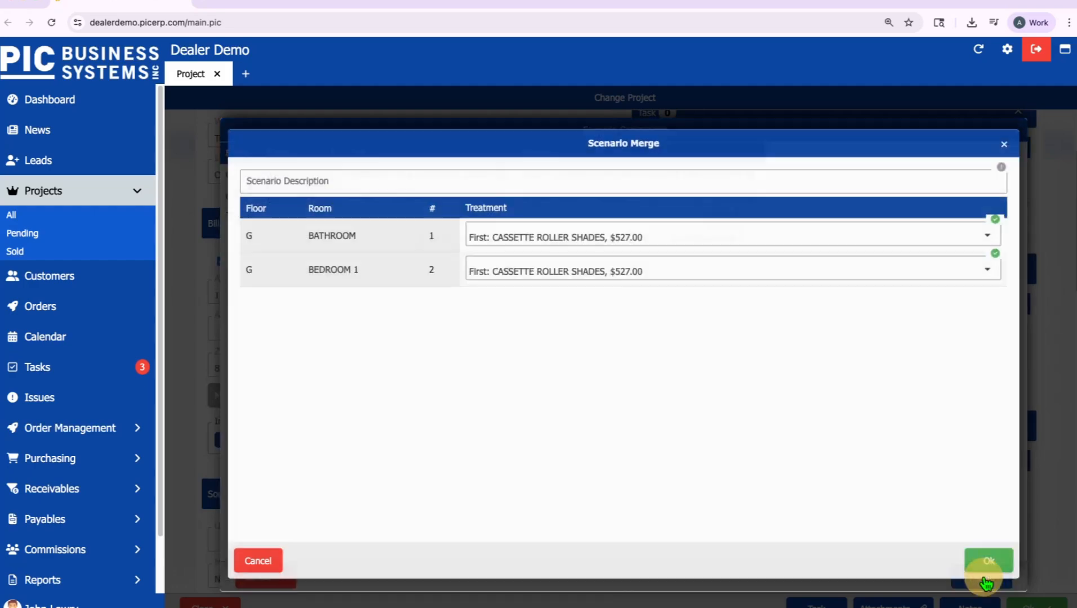
pyautogui.click(393, 180)
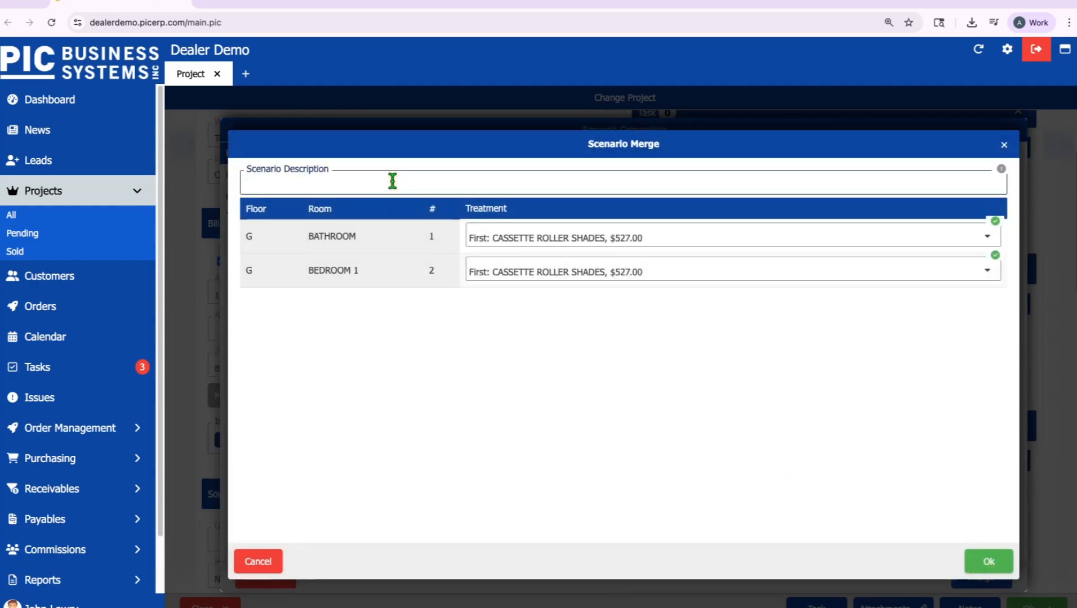
pyautogui.write('Third')
pyautogui.click(592, 271)
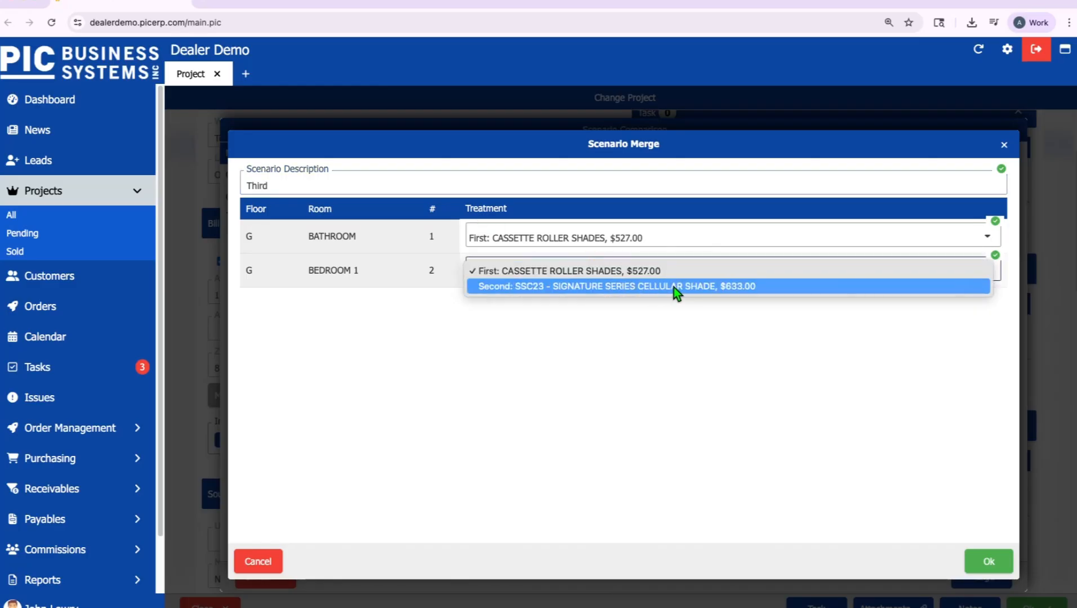
pyautogui.click(709, 287)
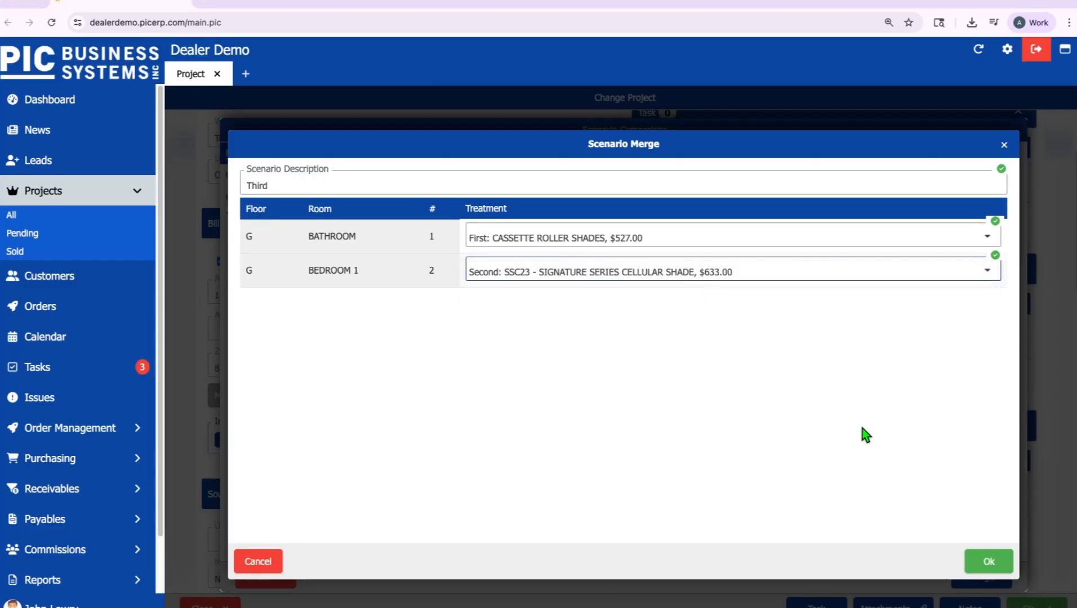
pyautogui.click(979, 560)
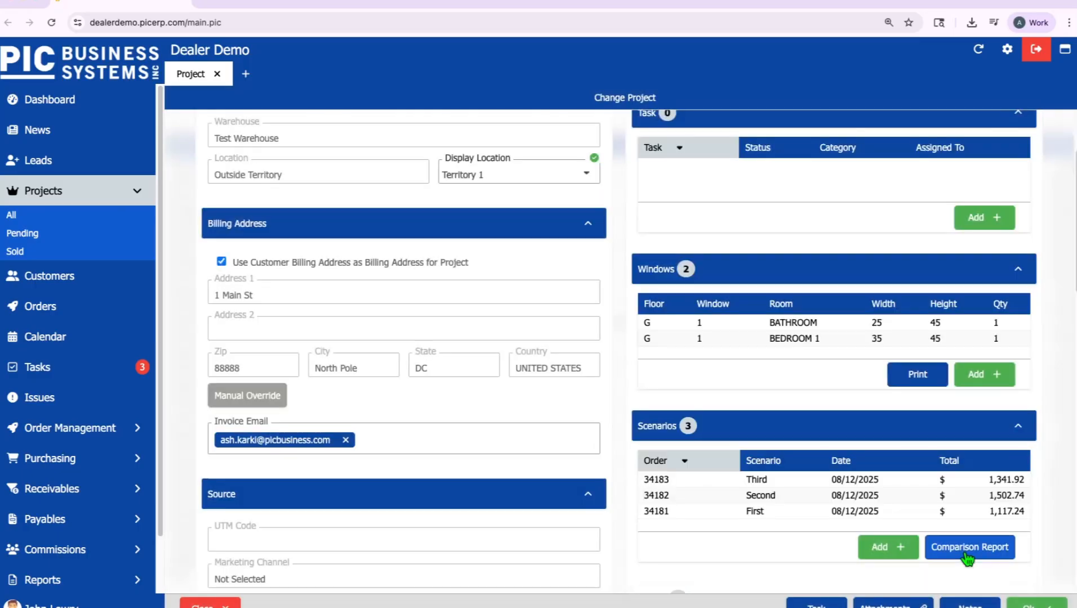
# - Open the comparison report of the project's scenarios and accept the Third scenario
pyautogui.click(966, 557)
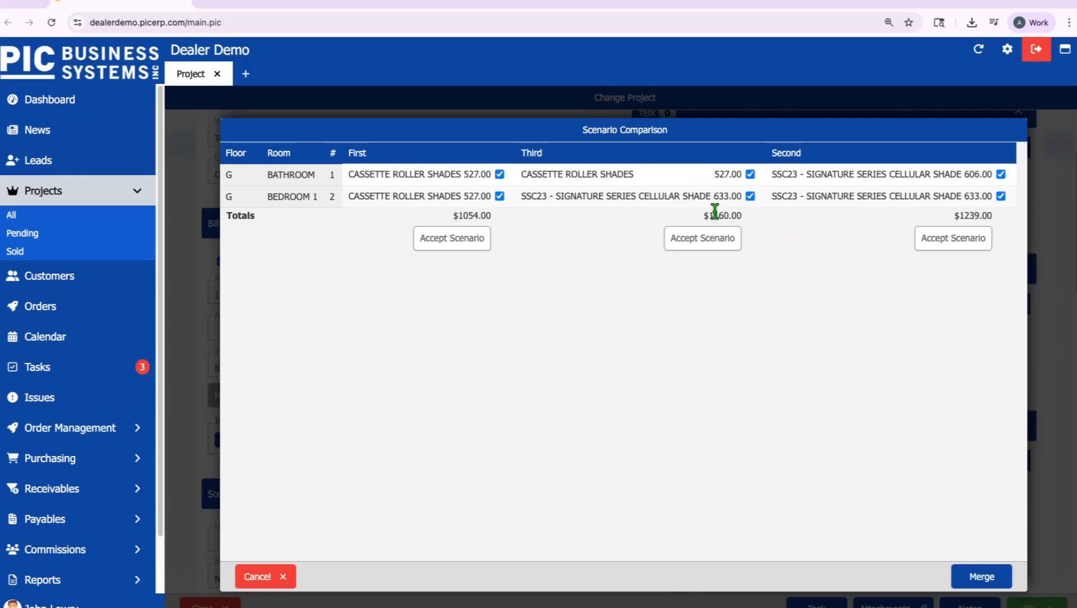
pyautogui.click(710, 239)
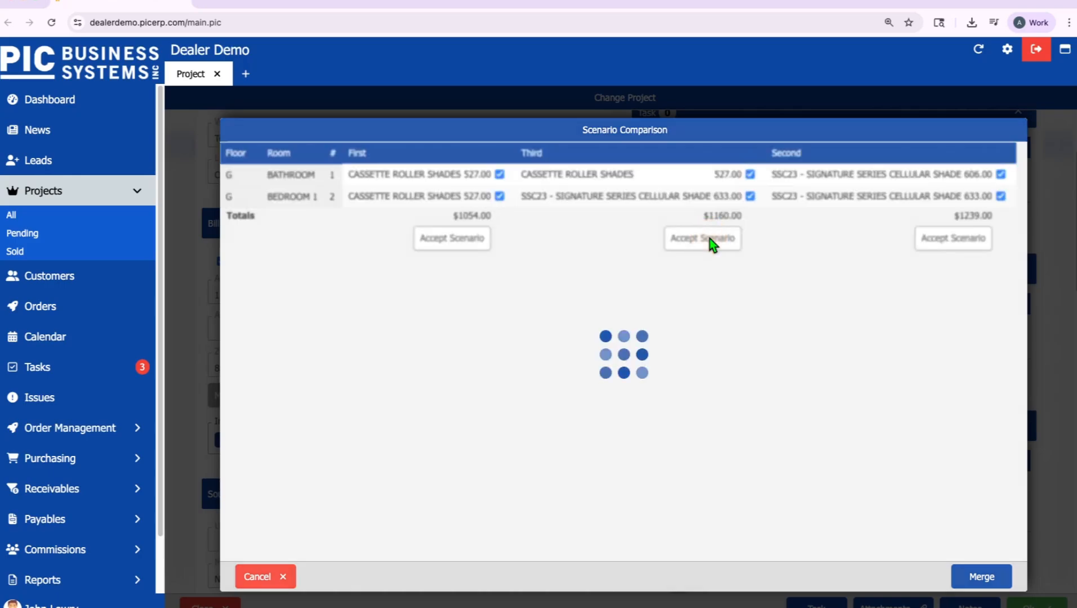